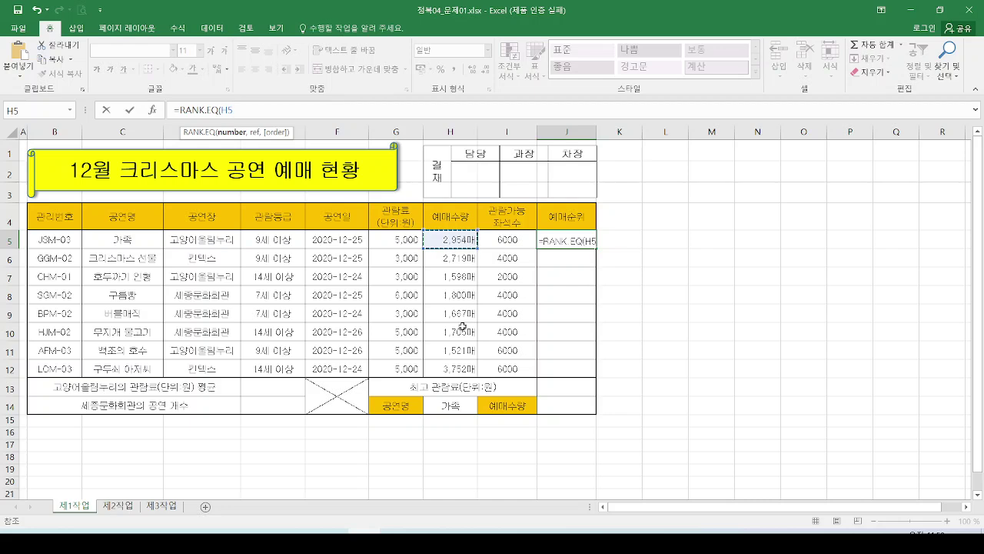
Add the 예매수량 range H5:H12 as the ref argument of the RANK.EQ formula in J5.
{"action": "type", "text": ","}
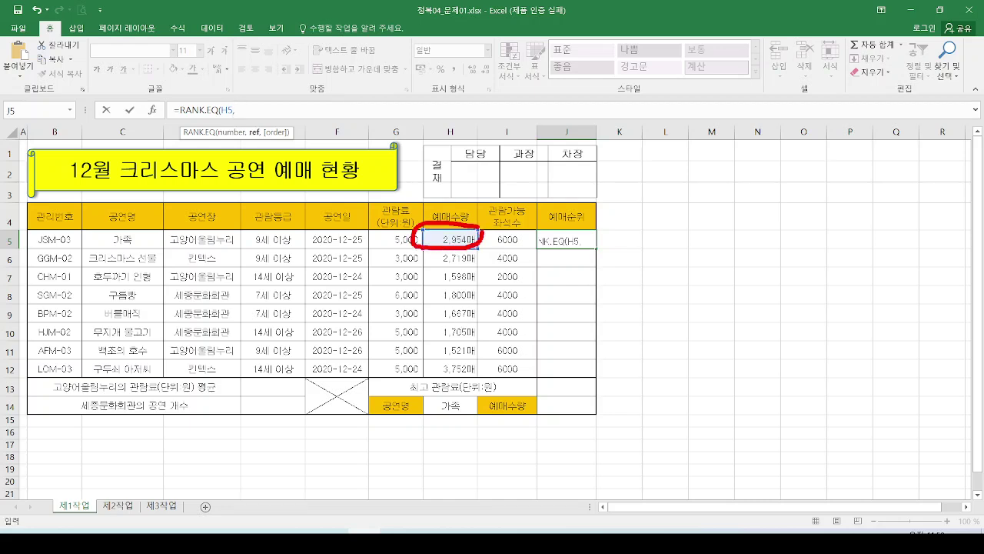
{"action": "mouse_move", "coordinate": [483, 244]}
{"action": "left_mouse_down"}
{"action": "mouse_move", "coordinate": [496, 345]}
{"action": "mouse_move", "coordinate": [413, 378]}
{"action": "mouse_move", "coordinate": [412, 231]}
{"action": "left_mouse_up"}
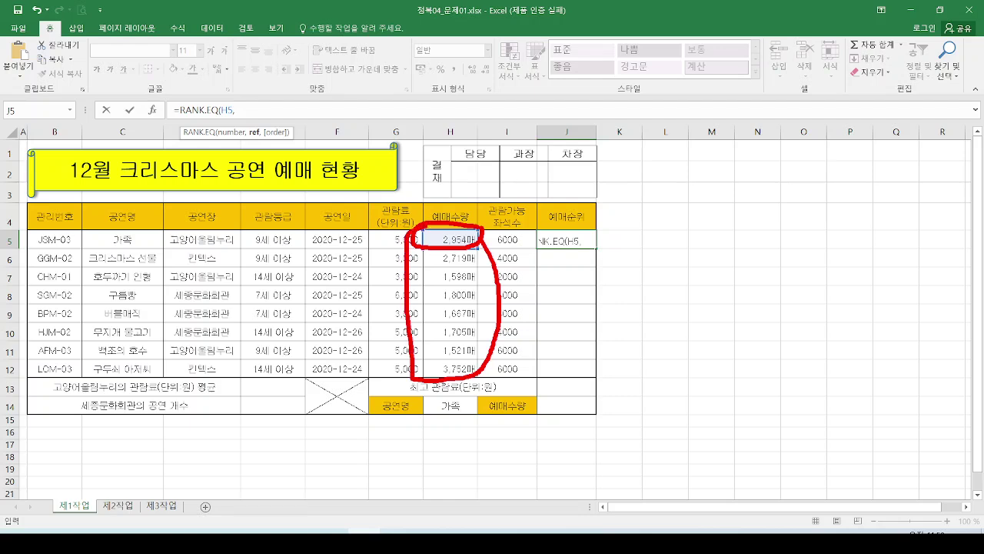
{"action": "key", "text": "Escape"}
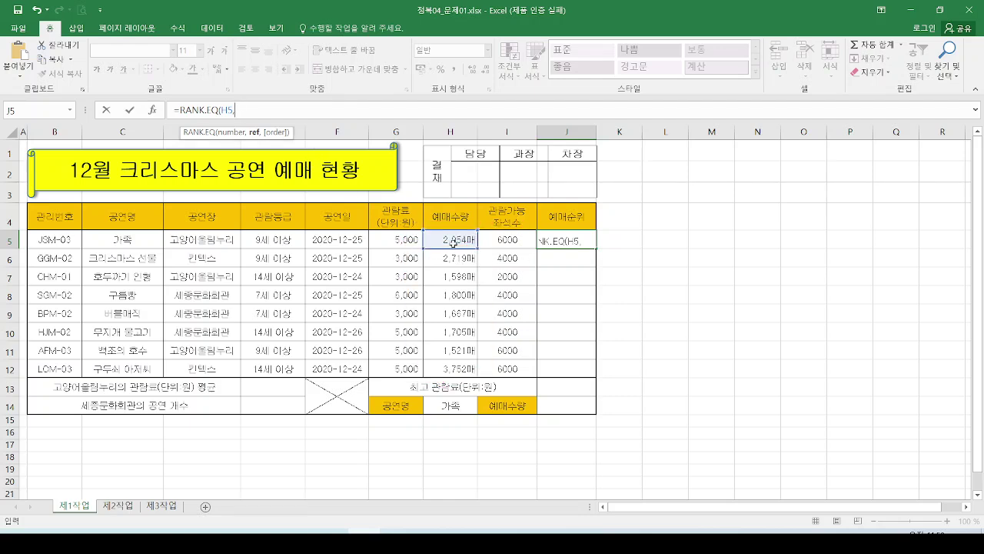
{"action": "left_click_drag", "start_coordinate": [455, 240], "coordinate": [444, 369]}
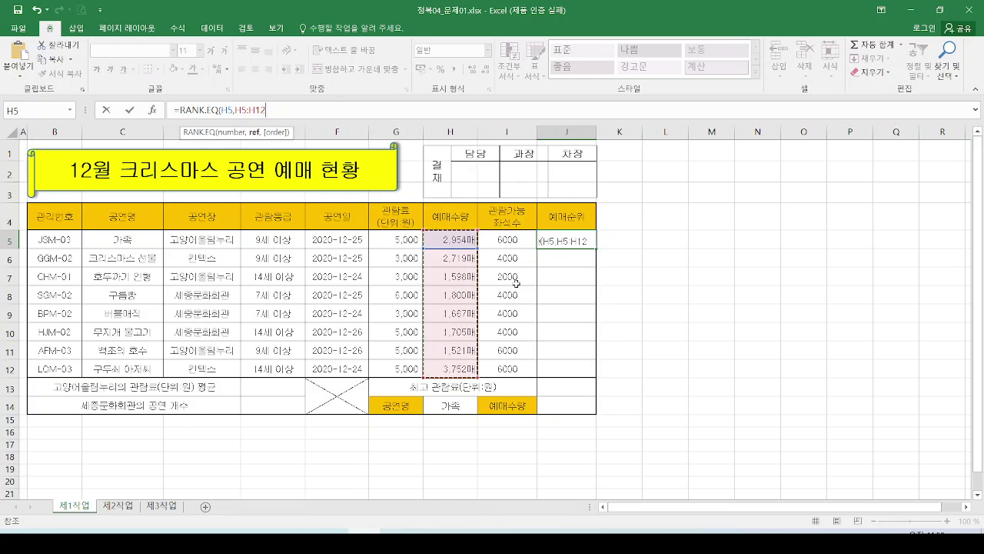
{"action": "key", "text": "ctrl+2"}
{"action": "left_click_drag", "start_coordinate": [425, 233], "coordinate": [484, 373]}
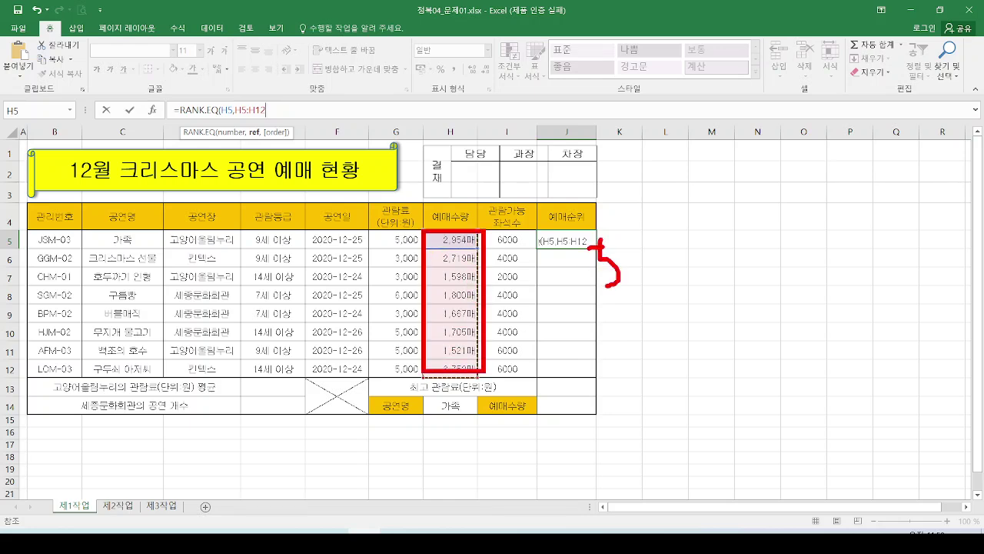
{"action": "left_click_drag", "start_coordinate": [608, 286], "coordinate": [605, 350]}
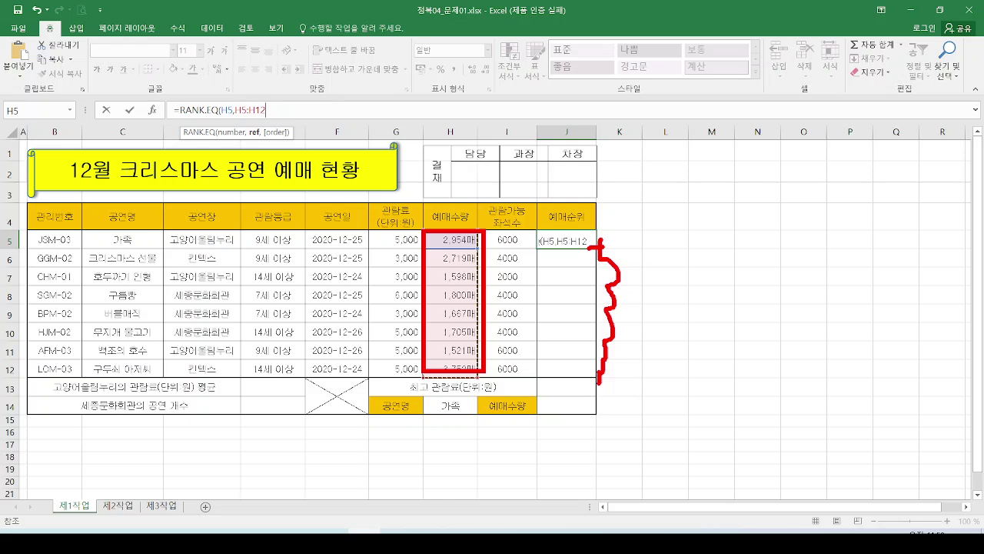
{"action": "mouse_move", "coordinate": [479, 224]}
{"action": "left_mouse_down"}
{"action": "mouse_move", "coordinate": [400, 345]}
{"action": "mouse_move", "coordinate": [455, 377]}
{"action": "mouse_move", "coordinate": [469, 224]}
{"action": "left_mouse_up"}
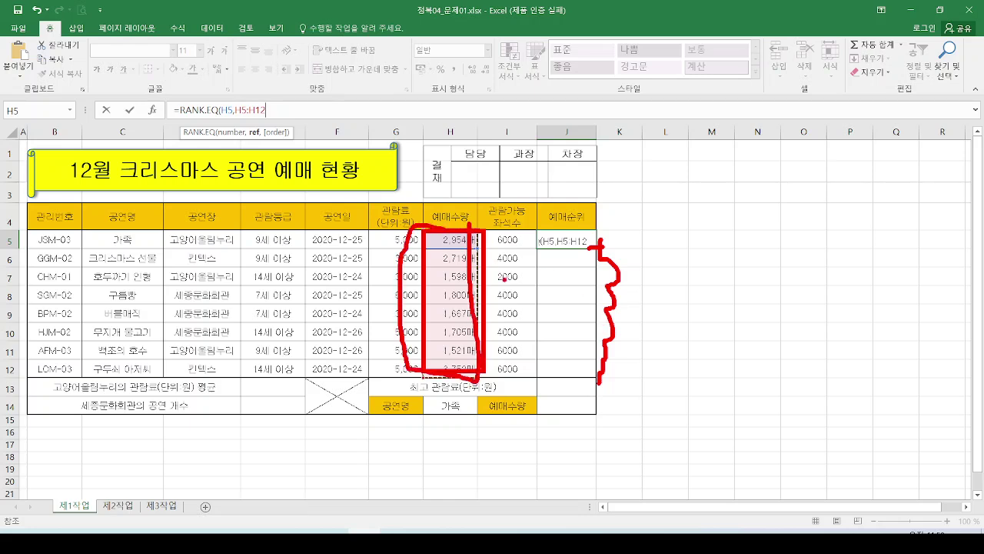
{"action": "left_click_drag", "start_coordinate": [492, 289], "coordinate": [497, 340]}
{"action": "left_click", "coordinate": [494, 334]}
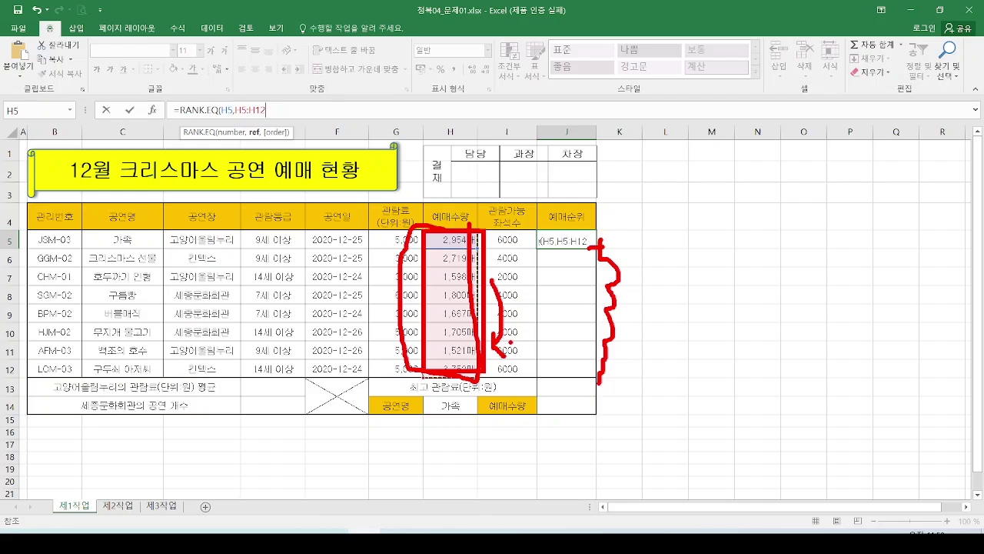
{"action": "key", "text": "Escape"}
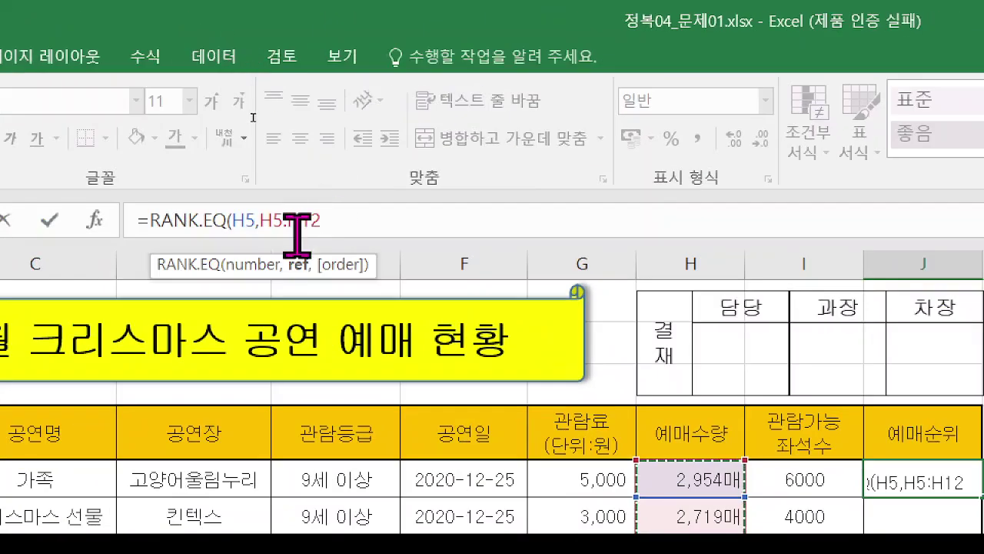
Make the ref range absolute as $H$5:$H$12, set the order to 0 - 내림차순, and enter the formula.
{"action": "key", "text": "F4"}
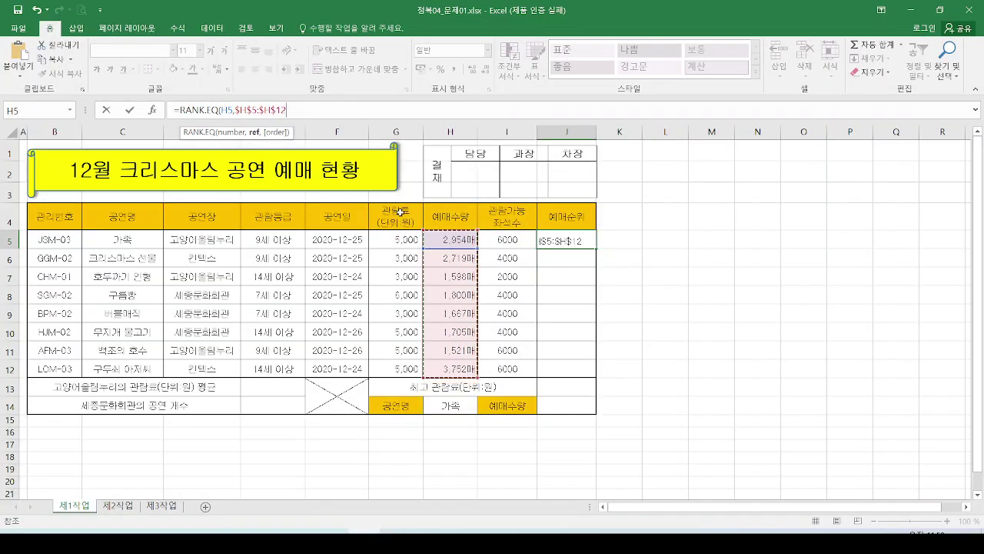
{"action": "type", "text": ","}
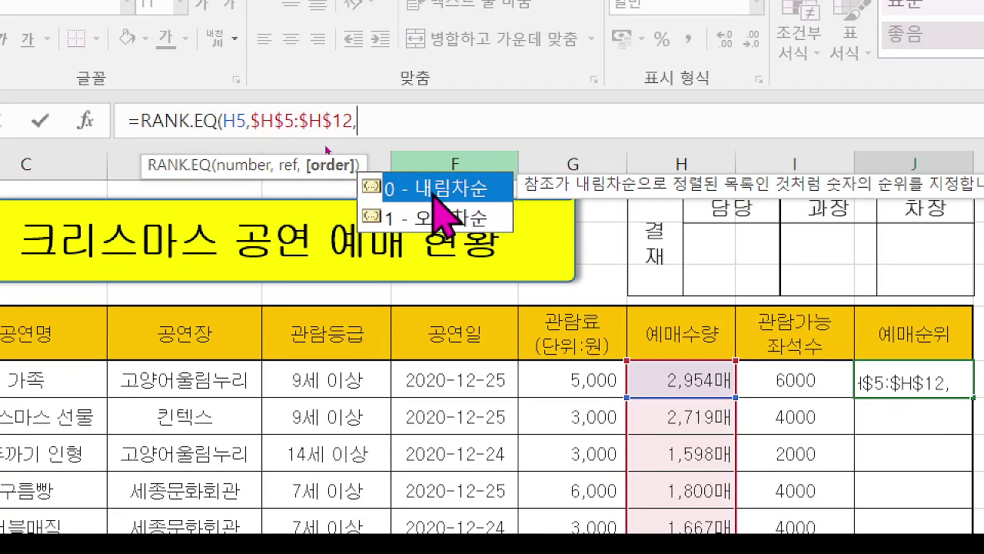
{"action": "double_click", "coordinate": [435, 194]}
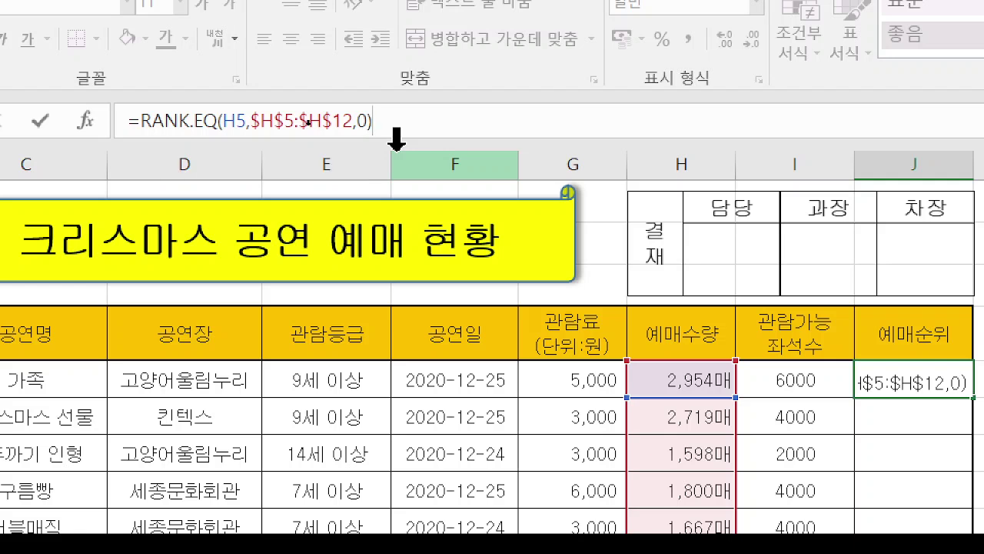
{"action": "key", "text": "Return"}
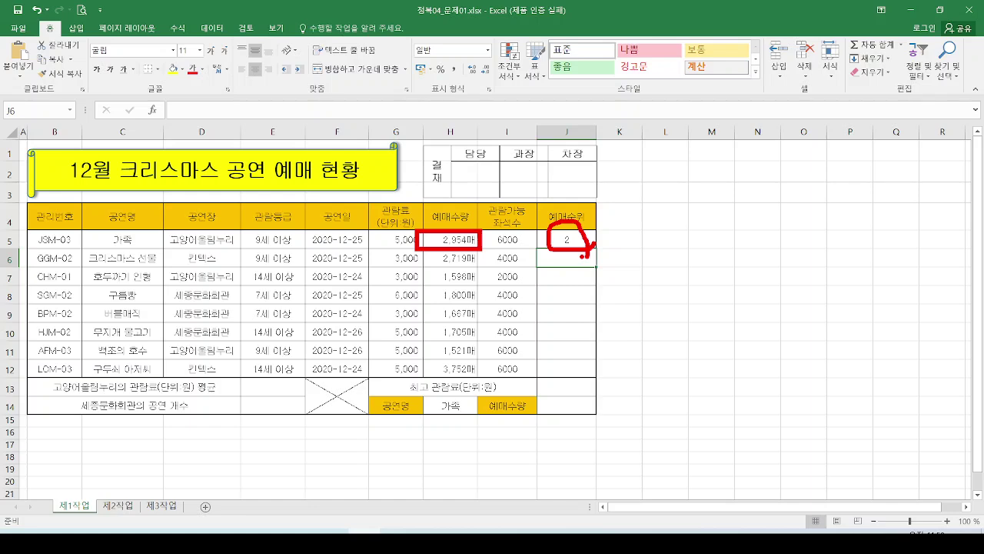
Fill the RANK.EQ formula from J5 down through J12.
{"action": "left_click", "coordinate": [585, 243]}
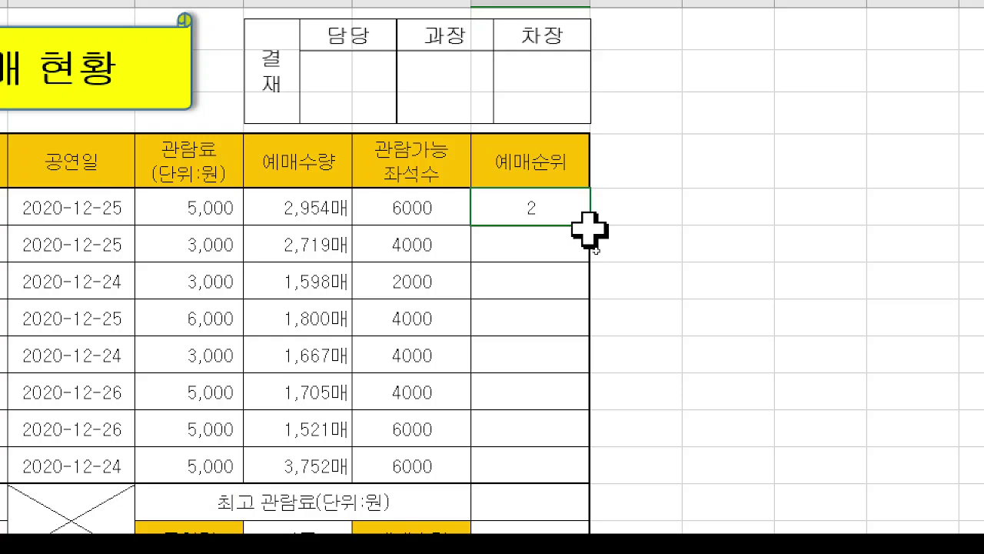
{"action": "left_click_drag", "start_coordinate": [593, 228], "coordinate": [594, 463]}
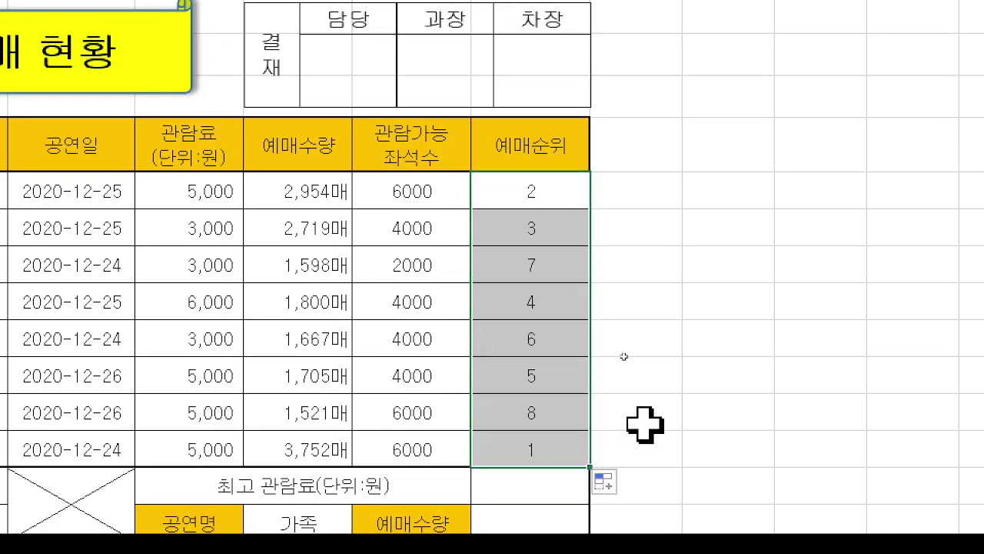
{"action": "left_click_drag", "start_coordinate": [499, 434], "coordinate": [558, 463]}
{"action": "left_click_drag", "start_coordinate": [507, 174], "coordinate": [564, 208]}
{"action": "mouse_move", "coordinate": [501, 211]}
{"action": "left_mouse_down"}
{"action": "mouse_move", "coordinate": [576, 251]}
{"action": "mouse_move", "coordinate": [557, 396]}
{"action": "left_mouse_up"}
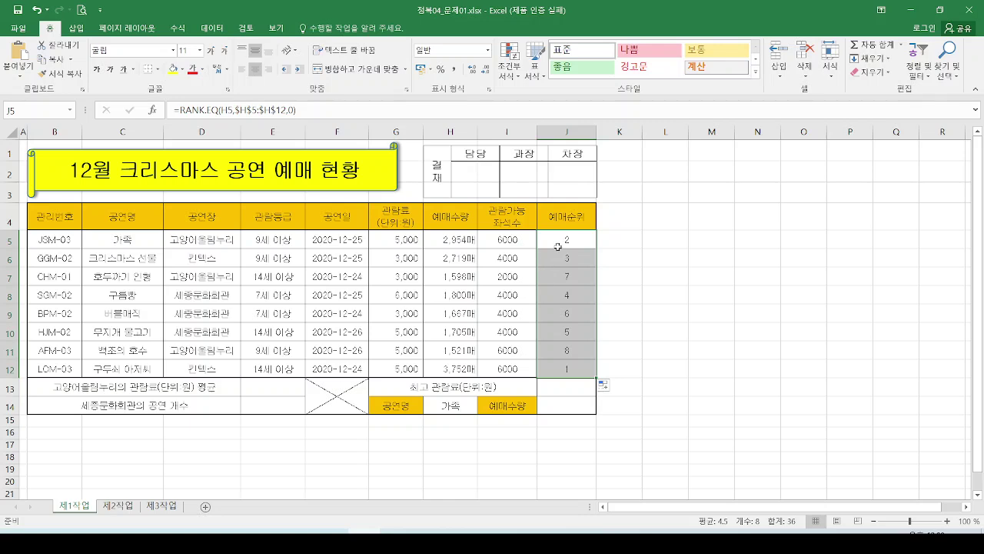
Reopen the J5 formula for editing and delete everything after =RANK.EQ(H5, from it.
{"action": "left_click", "coordinate": [507, 192]}
{"action": "left_click", "coordinate": [267, 117]}
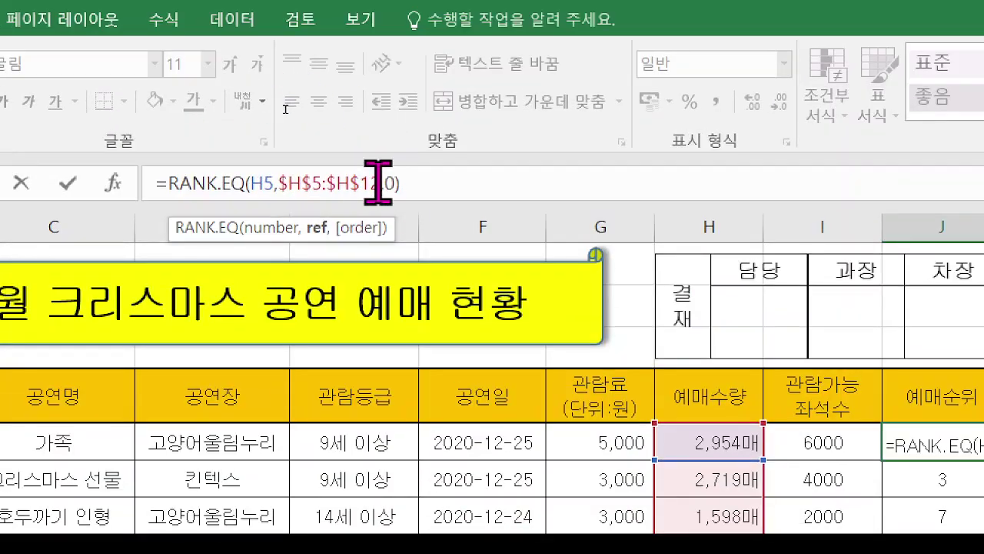
{"action": "left_click", "coordinate": [380, 183]}
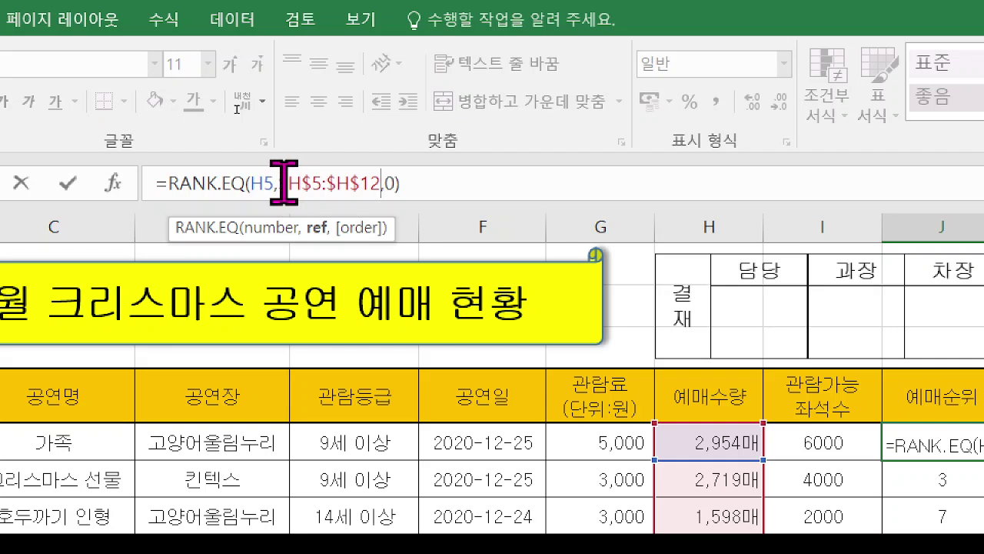
{"action": "left_click_drag", "start_coordinate": [278, 183], "coordinate": [414, 183]}
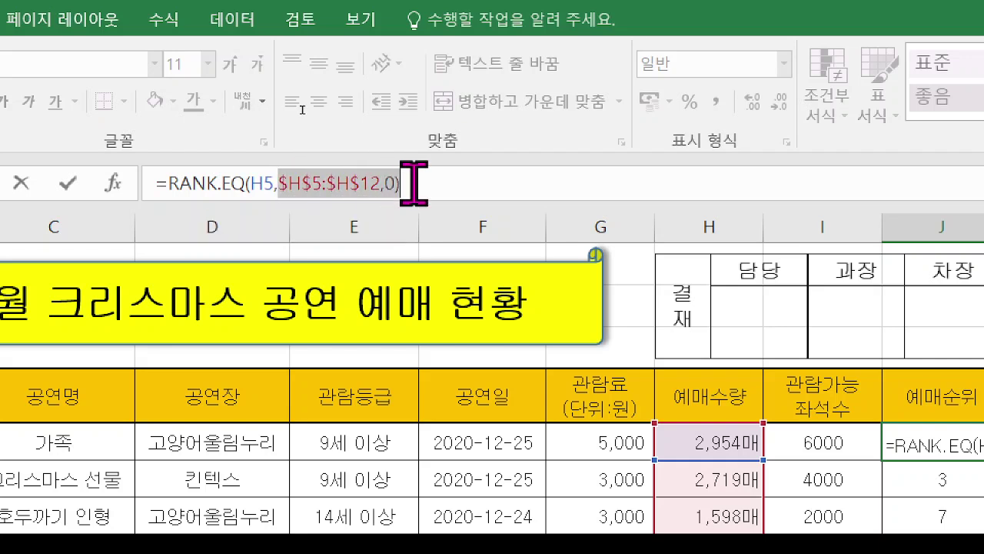
{"action": "key", "text": "BackSpace"}
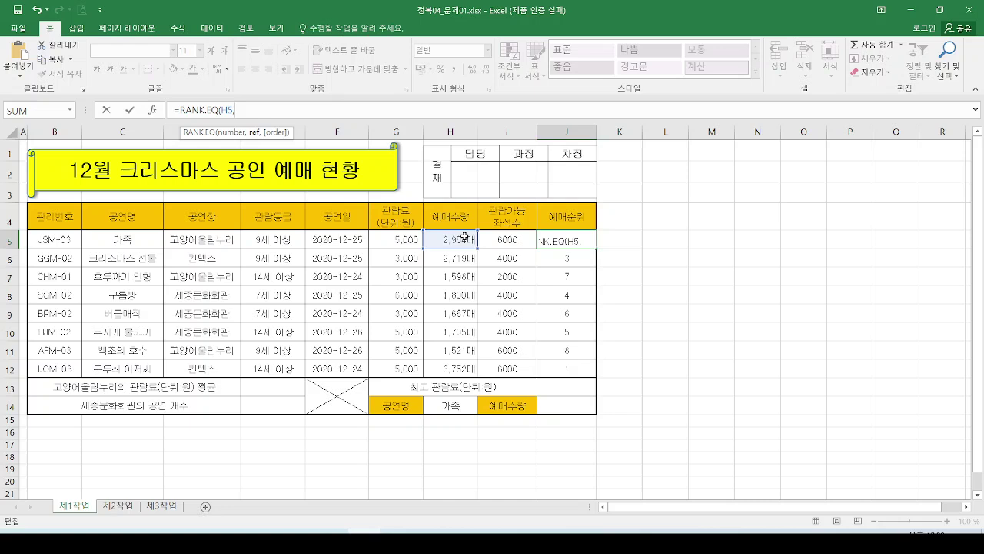
Insert the range H5:H12 as the ref argument and lock both of its cell references as $H$5:$H$12.
{"action": "left_click_drag", "start_coordinate": [465, 237], "coordinate": [463, 377]}
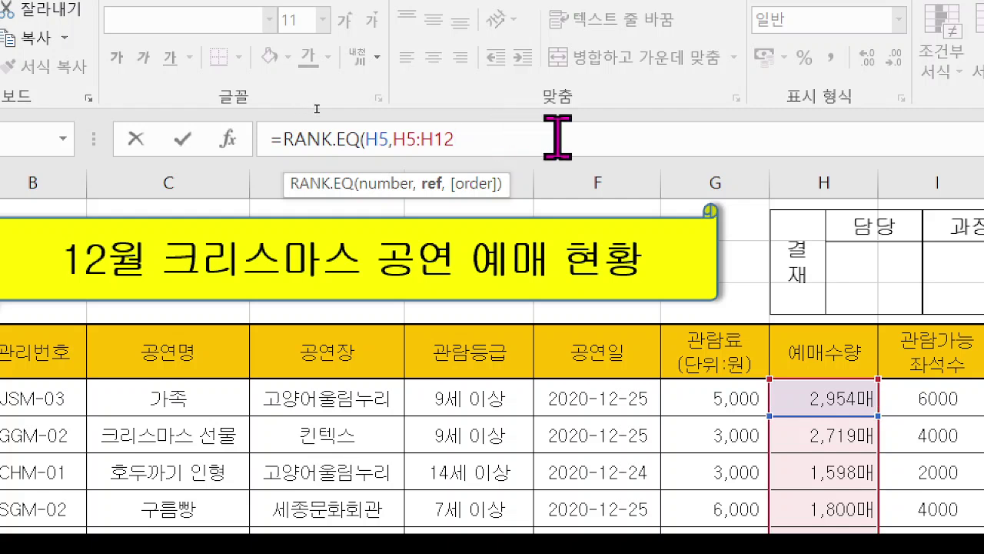
{"action": "key", "text": "F4"}
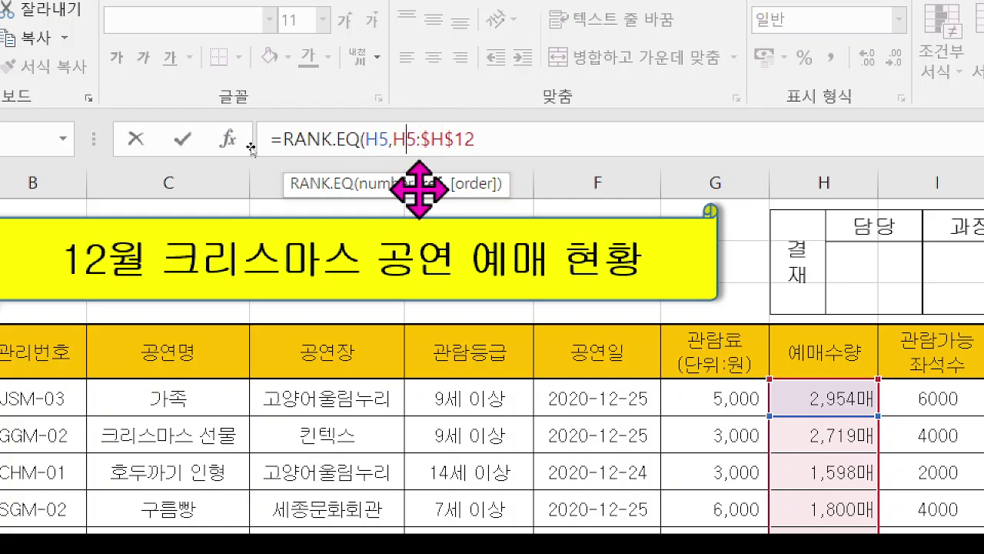
{"action": "key", "text": "F4"}
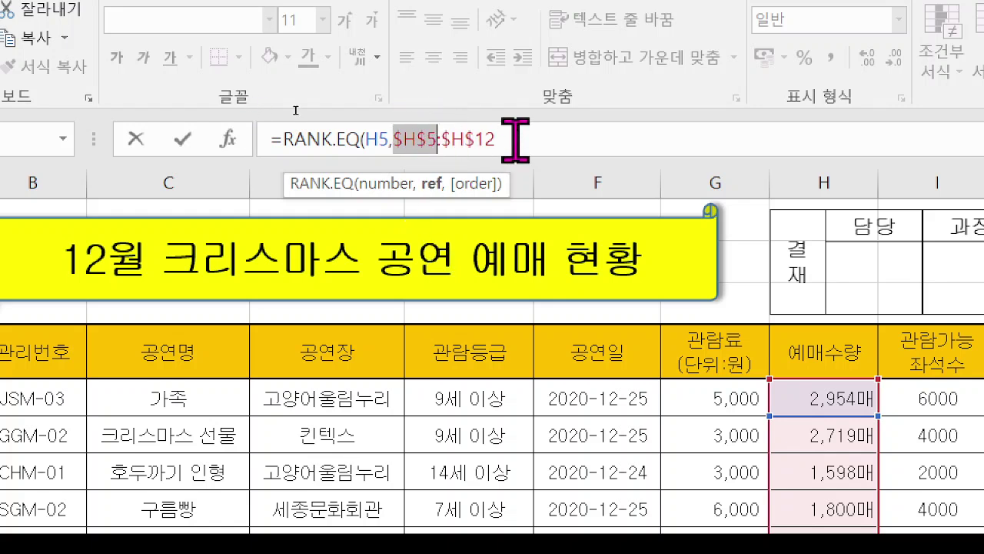
Cycle the whole ref range through the reference types and return it to the absolute form $H$5:$H$12.
{"action": "left_click_drag", "start_coordinate": [508, 139], "coordinate": [396, 142]}
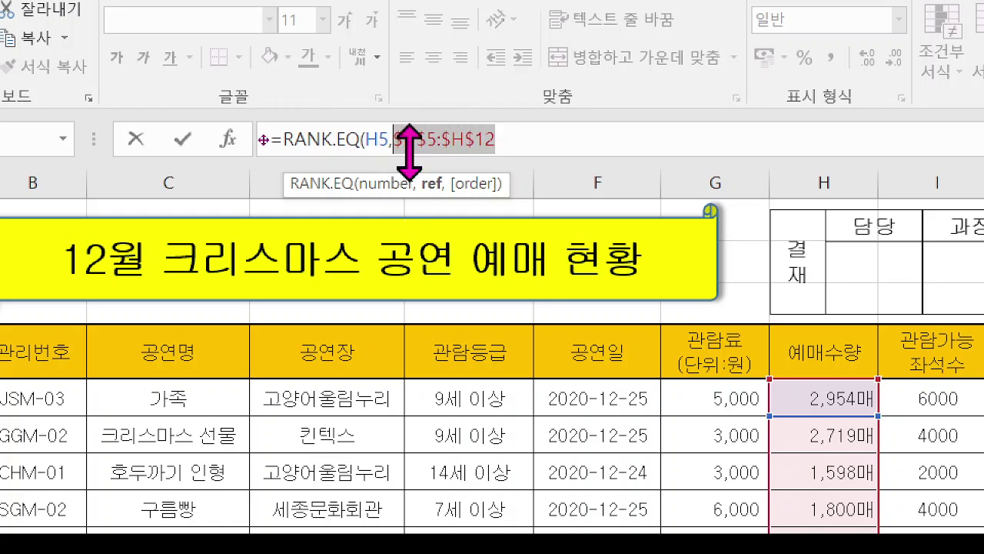
{"action": "key", "text": "F4"}
{"action": "key", "text": "F4"}
{"action": "key", "text": "F4"}
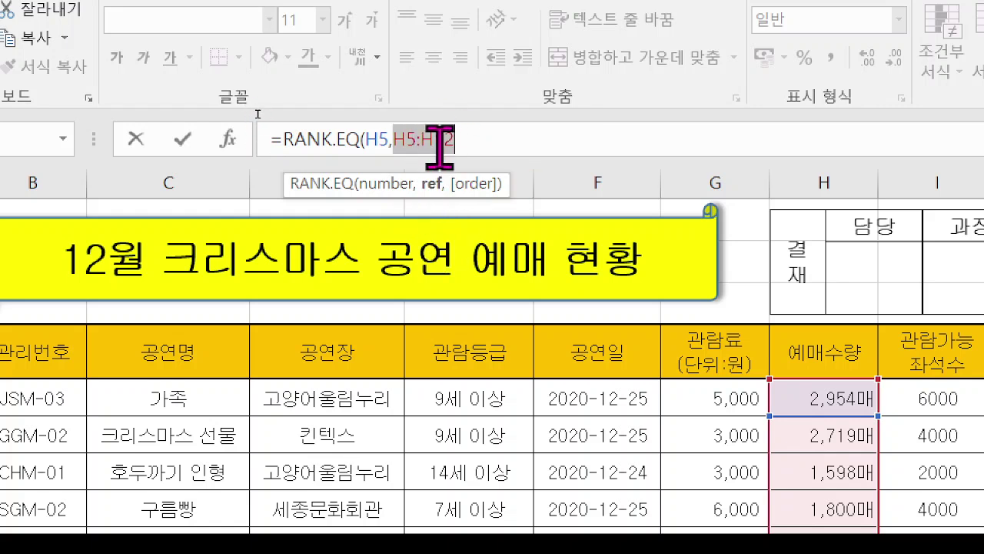
{"action": "key", "text": "F4"}
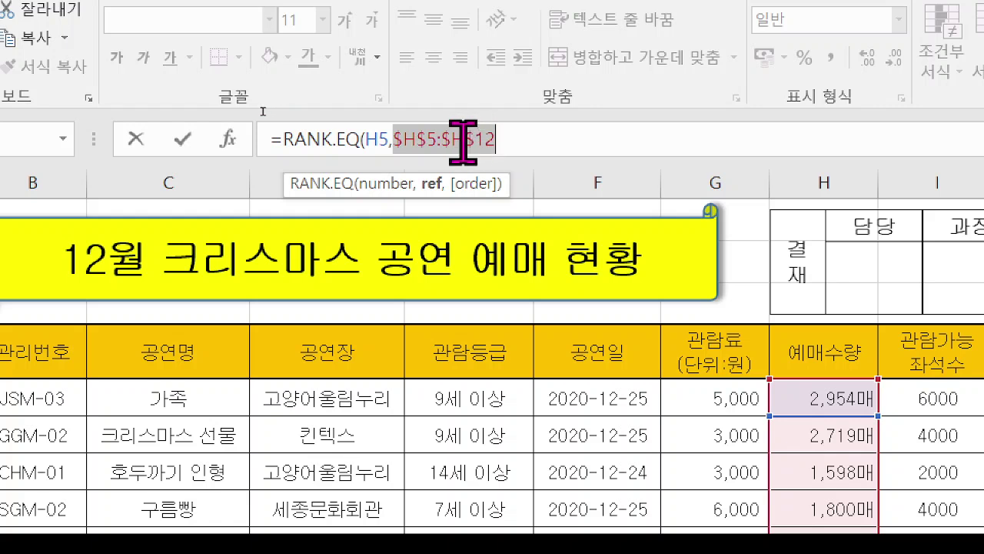
Delete the absolute ref range from the J5 formula, leaving =RANK.EQ(H5,.
{"action": "left_click", "coordinate": [402, 138]}
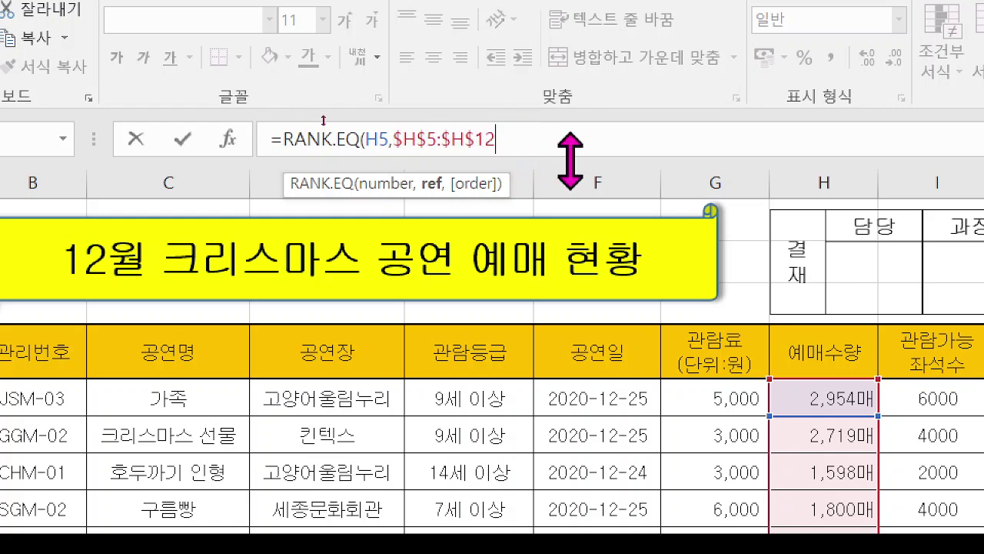
{"action": "left_click_drag", "start_coordinate": [498, 138], "coordinate": [394, 138]}
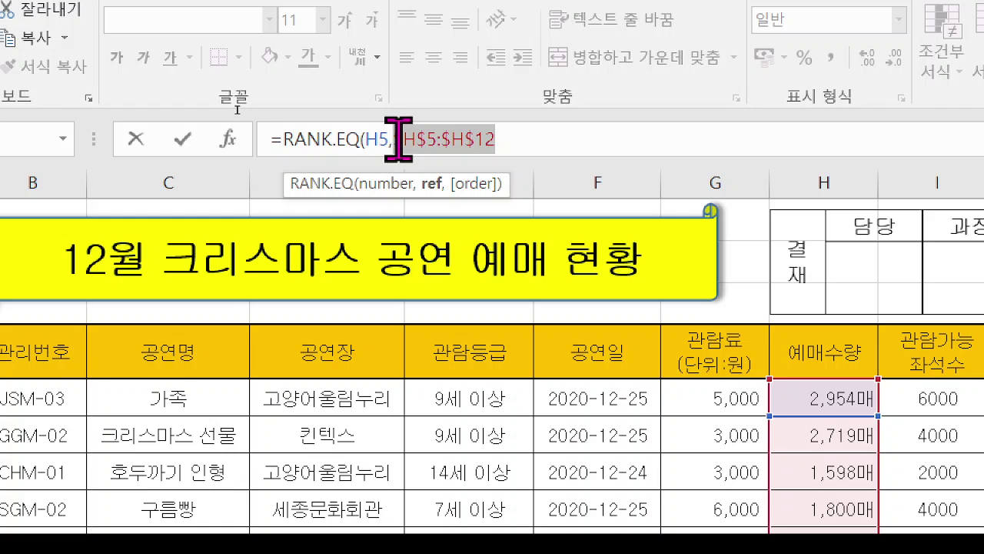
{"action": "key", "text": "BackSpace"}
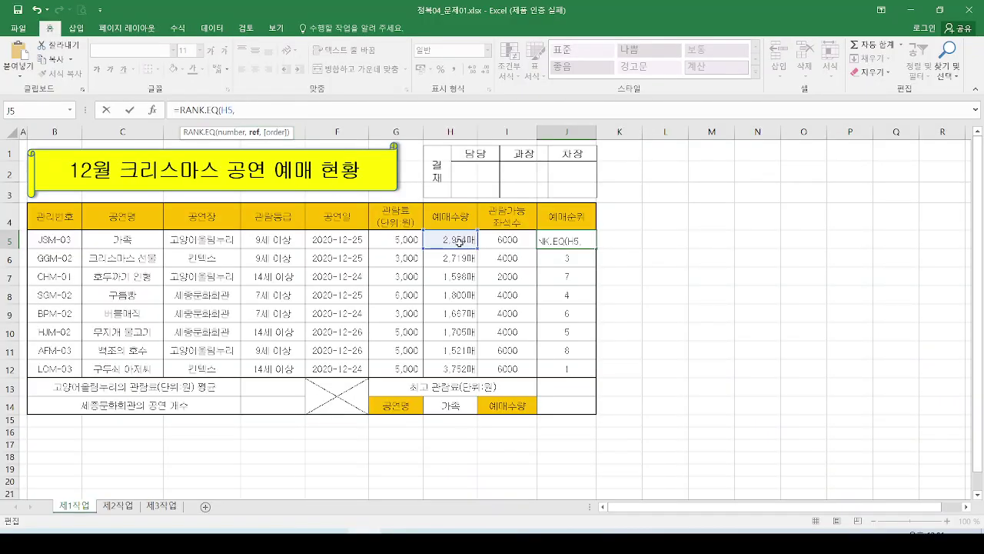
Complete the J5 formula as =RANK.EQ(H5,$H$5:$H$12,0) with H5:H12 as an absolute range, and enter it.
{"action": "left_click_drag", "start_coordinate": [456, 240], "coordinate": [455, 369]}
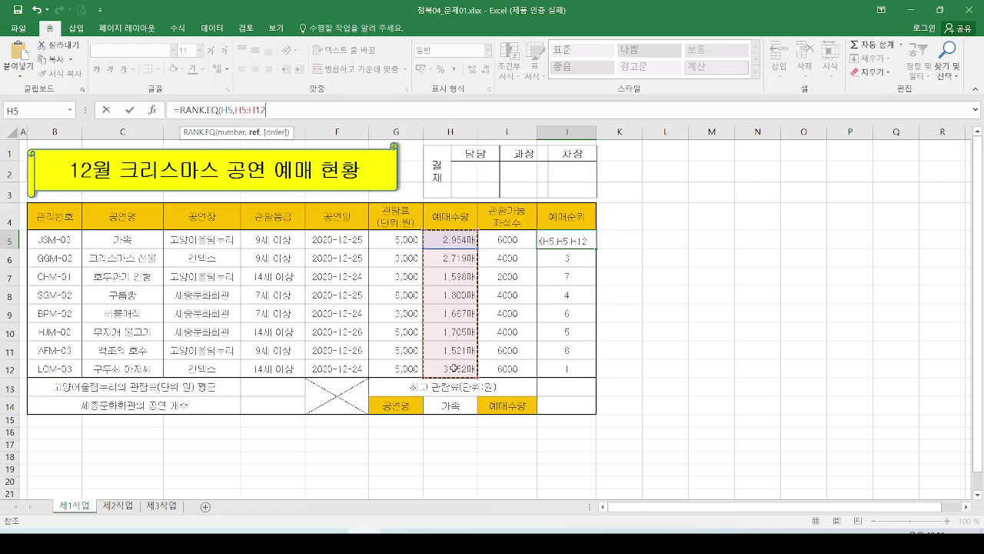
{"action": "key", "text": "F4"}
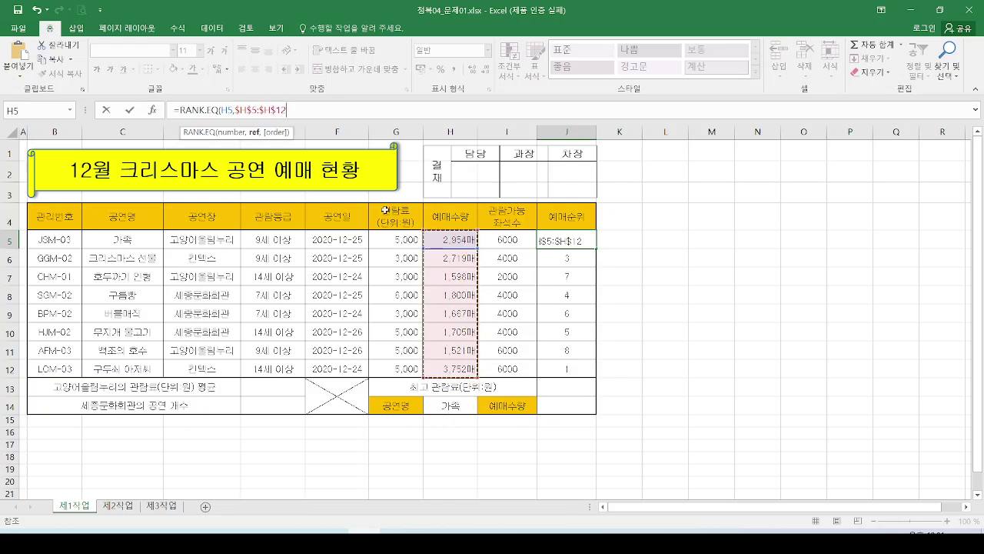
{"action": "type", "text": ",0)"}
{"action": "key", "text": "Return"}
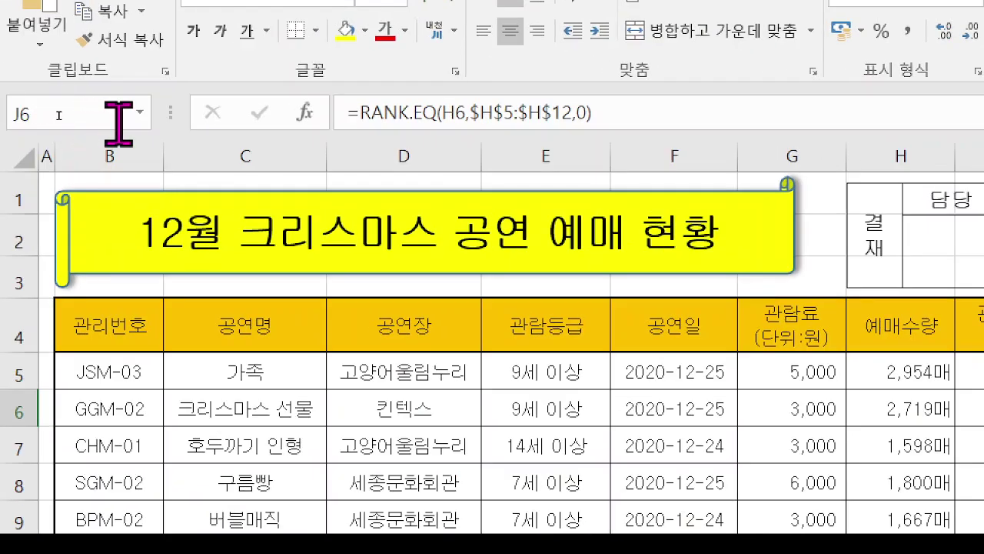
Go to the named range 공연장, and return to cell J5 to review its rank formula.
{"action": "left_click", "coordinate": [70, 111]}
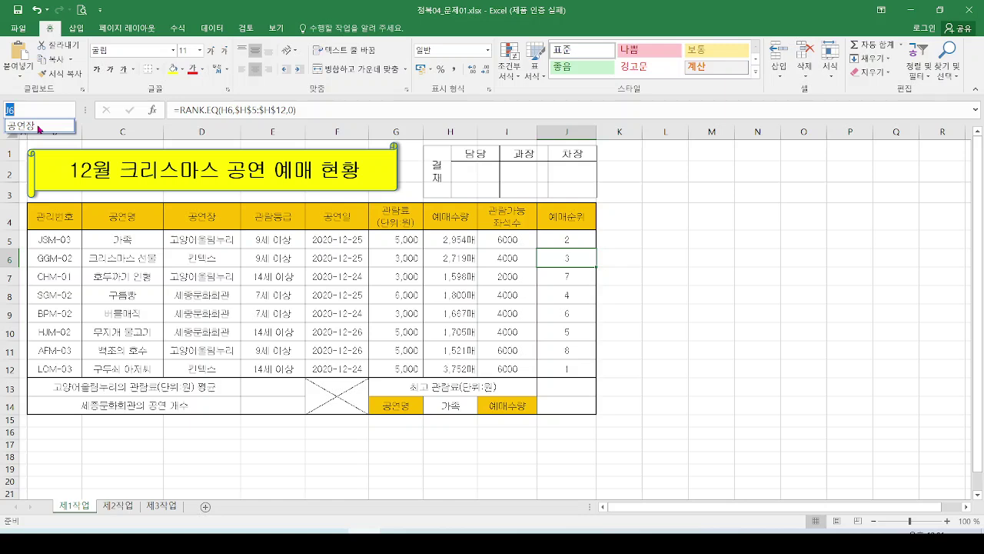
{"action": "left_click", "coordinate": [38, 125]}
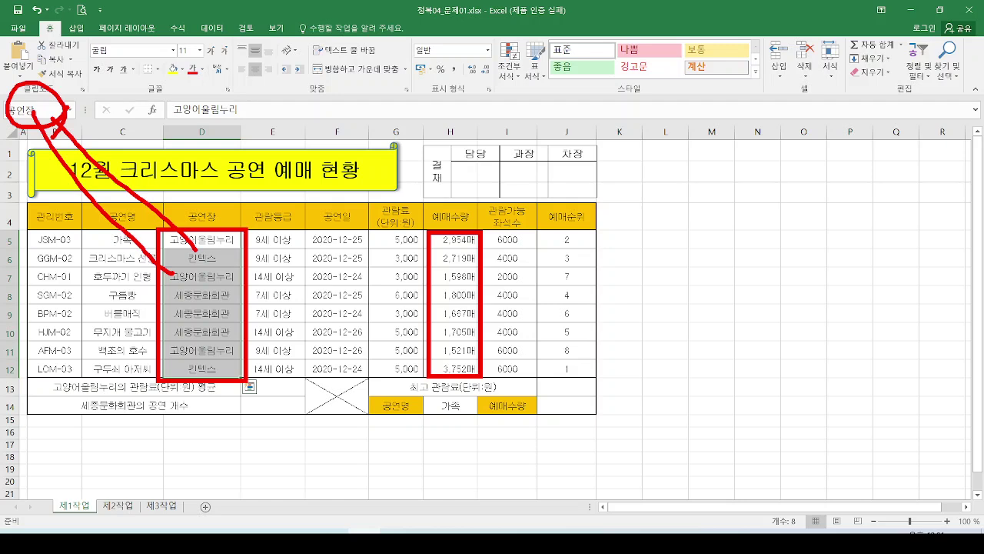
{"action": "left_click", "coordinate": [566, 239]}
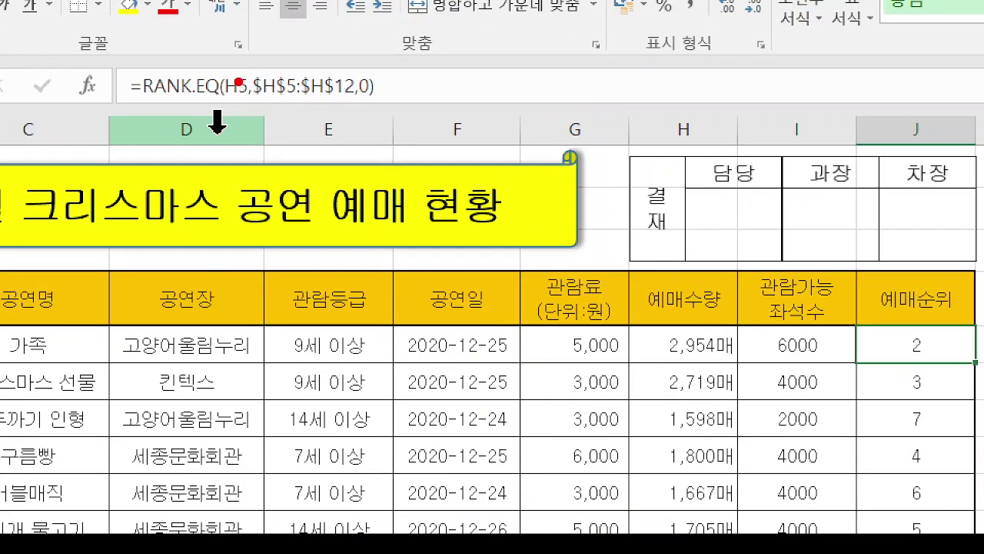
{"action": "mouse_move", "coordinate": [243, 64]}
{"action": "left_mouse_down"}
{"action": "mouse_move", "coordinate": [344, 117]}
{"action": "mouse_move", "coordinate": [286, 157]}
{"action": "mouse_move", "coordinate": [319, 130]}
{"action": "mouse_move", "coordinate": [329, 166]}
{"action": "left_mouse_up"}
{"action": "left_click_drag", "start_coordinate": [334, 126], "coordinate": [336, 167]}
{"action": "left_click_drag", "start_coordinate": [313, 48], "coordinate": [337, 62]}
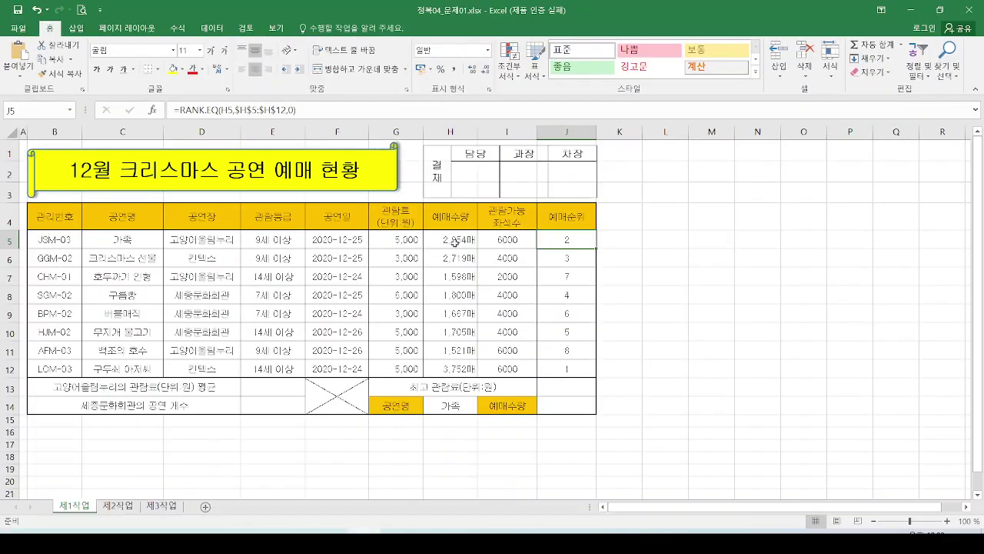
Select the 예매수량 values in H5:H12 to review the range that the rank formula refers to.
{"action": "left_click", "coordinate": [695, 348]}
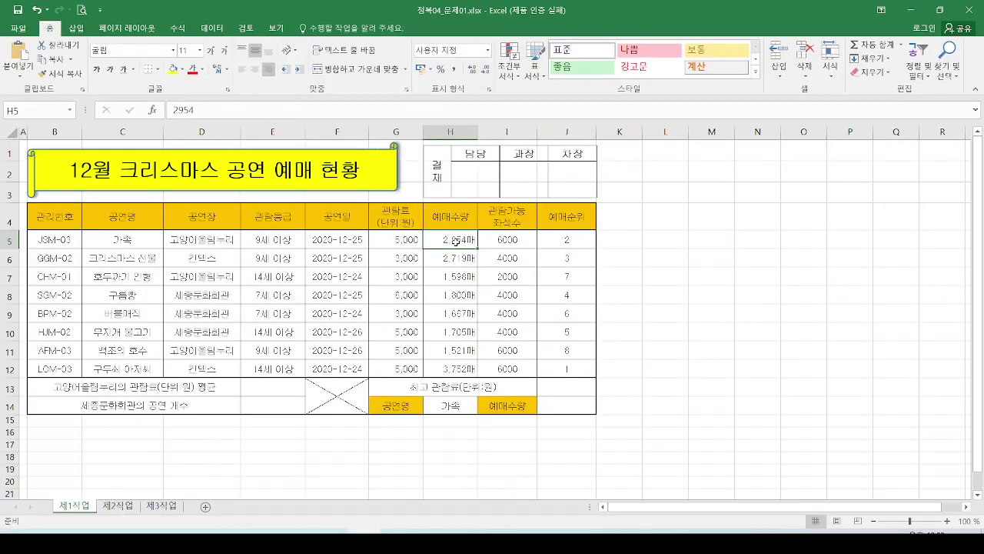
{"action": "left_click_drag", "start_coordinate": [452, 232], "coordinate": [462, 369]}
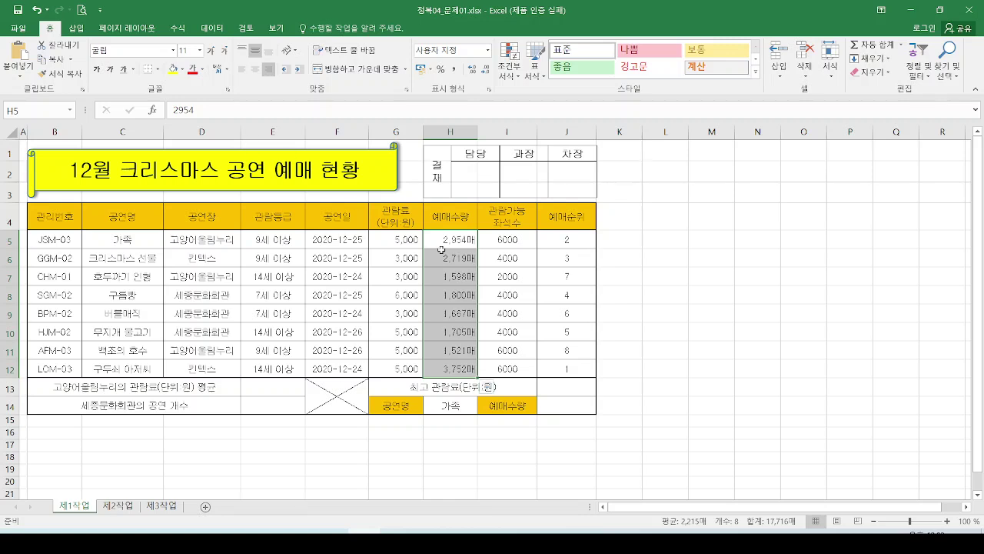
{"action": "key", "text": "ctrl+2"}
{"action": "mouse_move", "coordinate": [432, 238]}
{"action": "left_mouse_down"}
{"action": "mouse_move", "coordinate": [442, 288]}
{"action": "mouse_move", "coordinate": [494, 382]}
{"action": "left_mouse_up"}
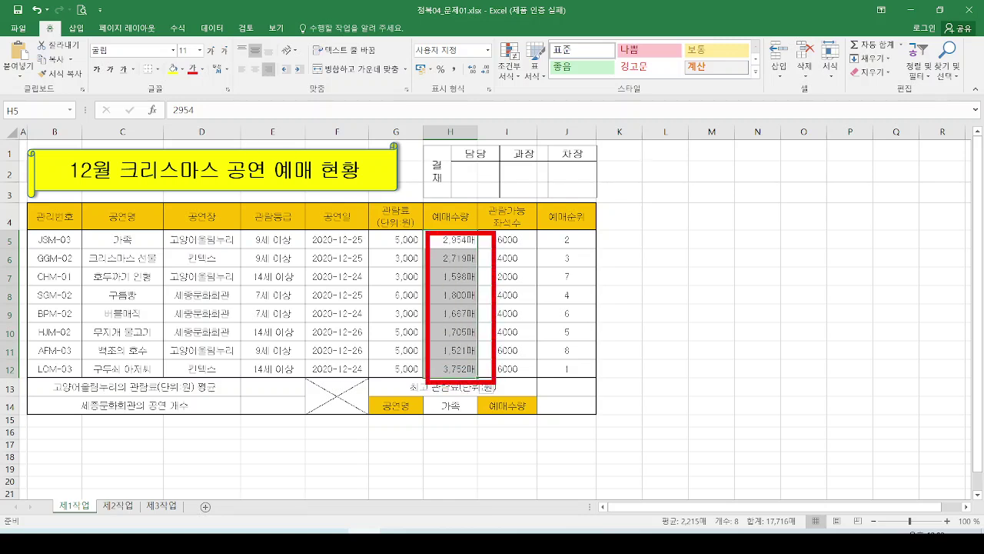
{"action": "key", "text": "Escape"}
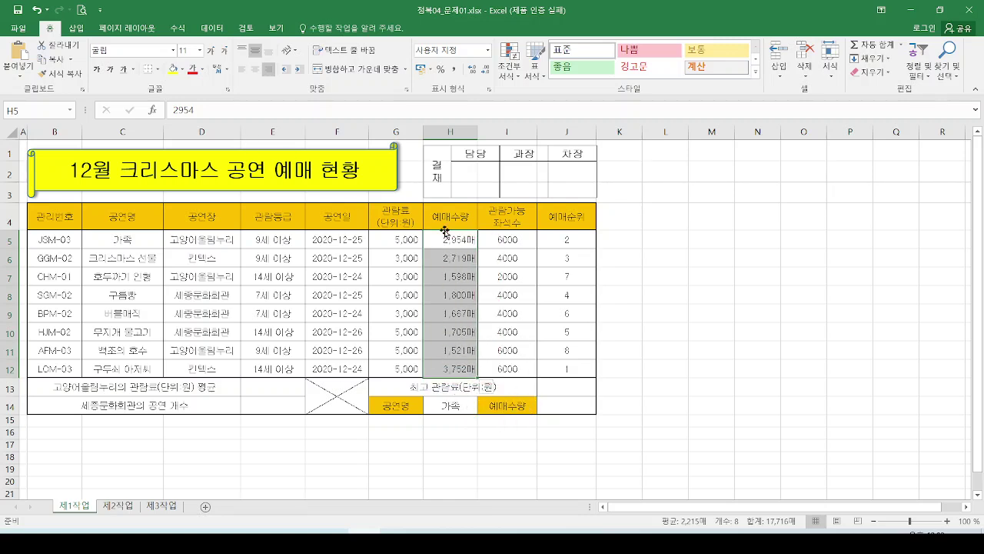
Return to cell J5, then switch to the PowerPoint function slides and advance to the IF(논리식,참,거짓) slide to read the 예매순위 requirement.
{"action": "left_click", "coordinate": [563, 242]}
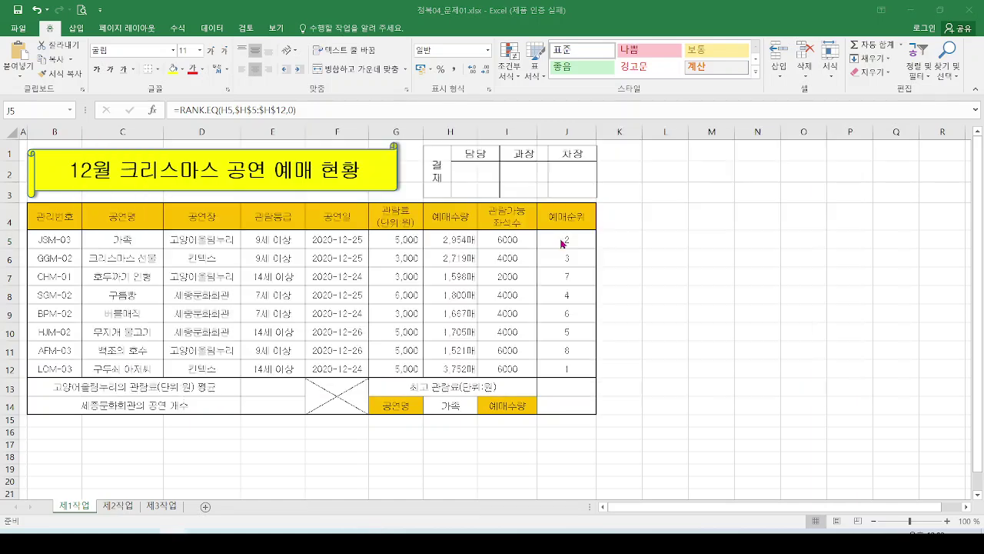
{"action": "key", "text": "alt+Tab"}
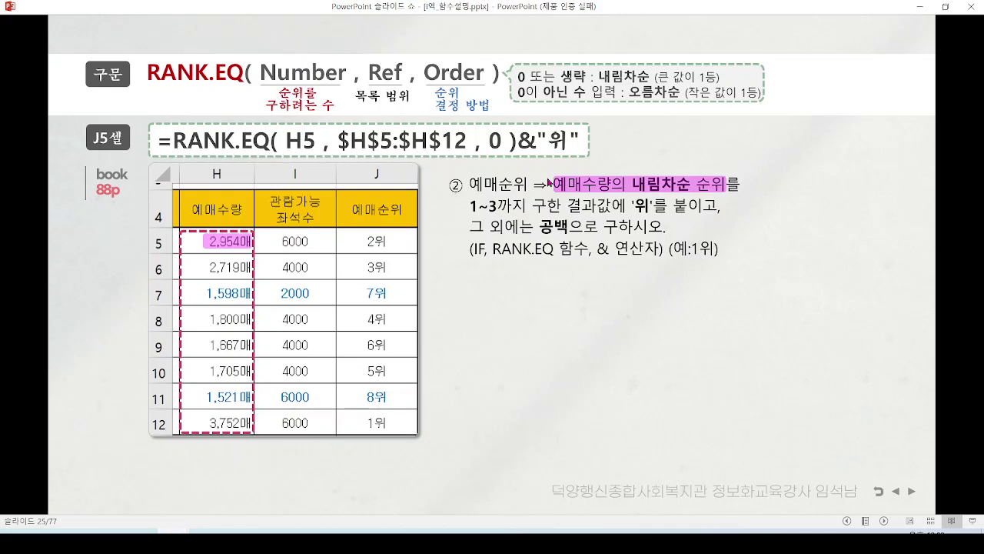
{"action": "left_click", "coordinate": [574, 285]}
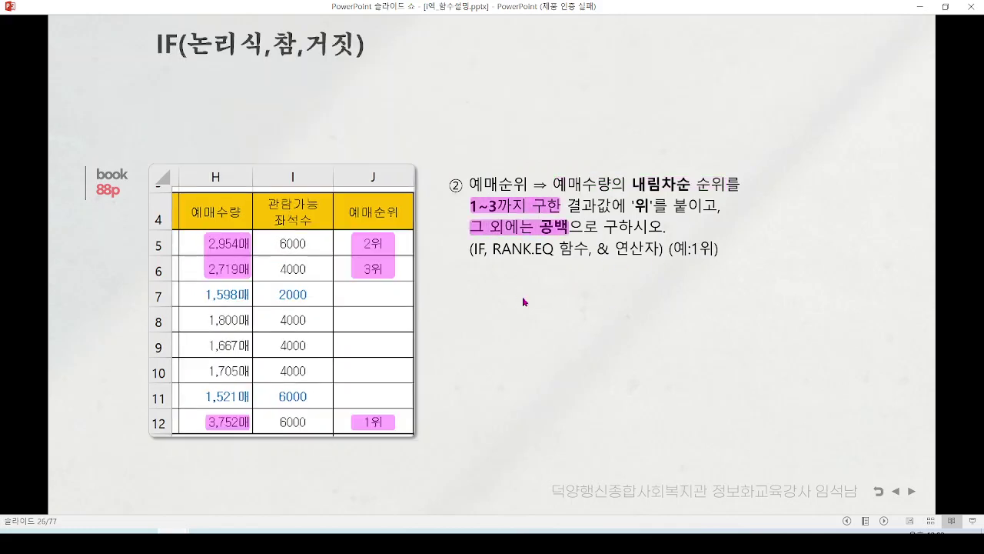